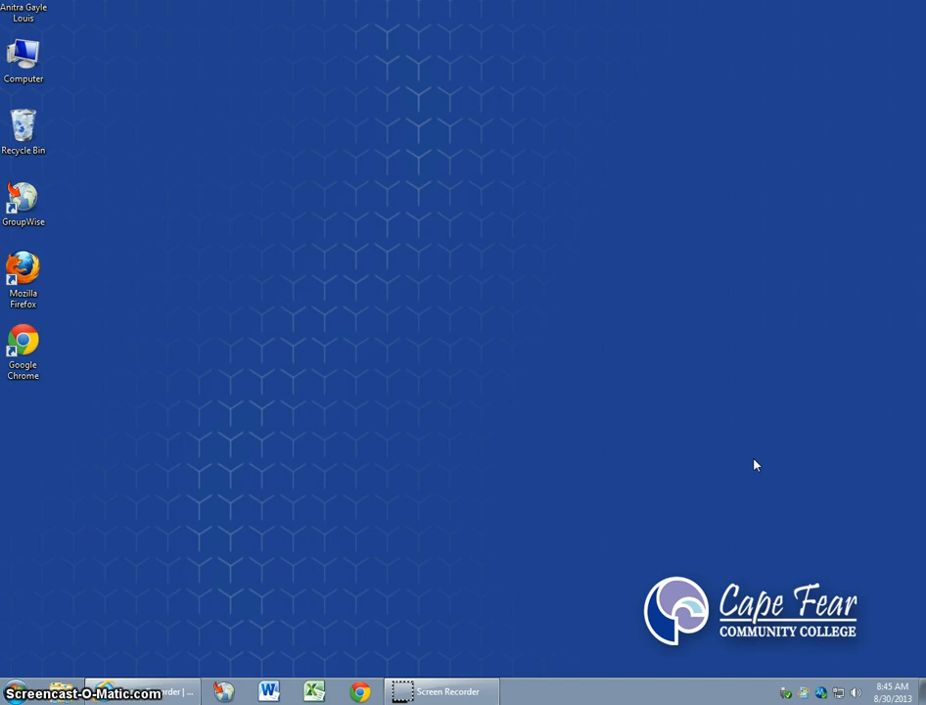
Launch Word 2010 from the taskbar to get a blank Document1.
left_click(266, 691)
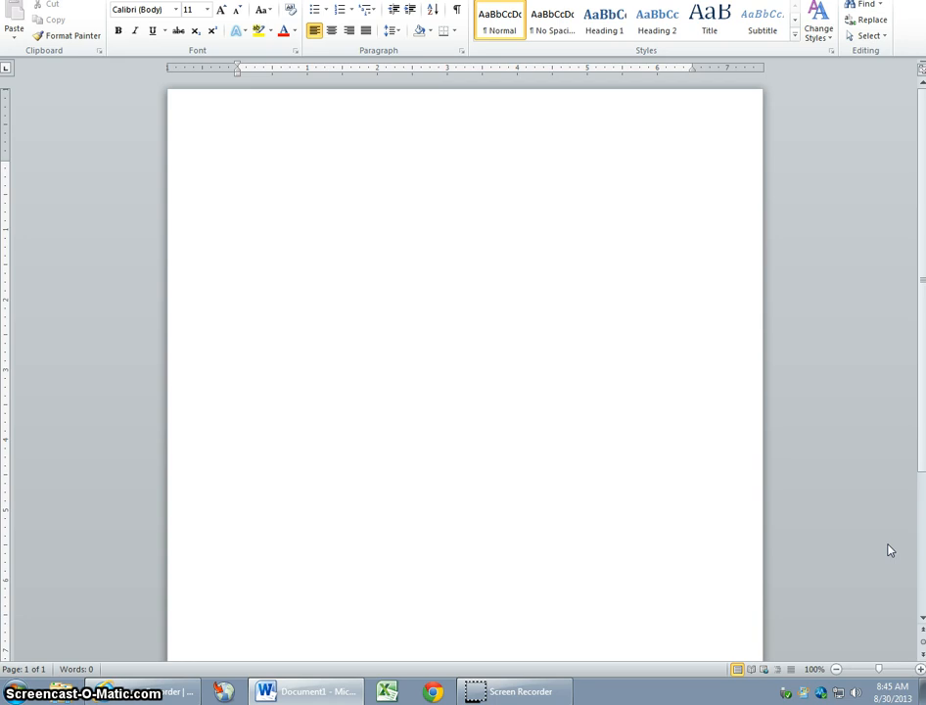
Set paragraph spacing to 0 pt after with Double line spacing.
left_click(466, 55)
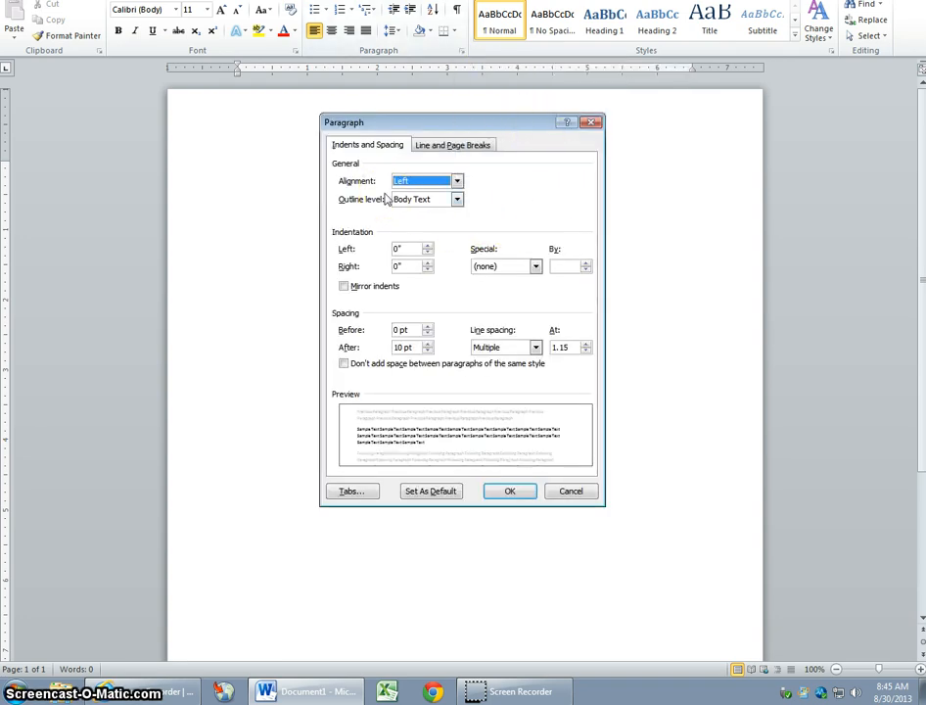
left_click(428, 352)
left_click(427, 351)
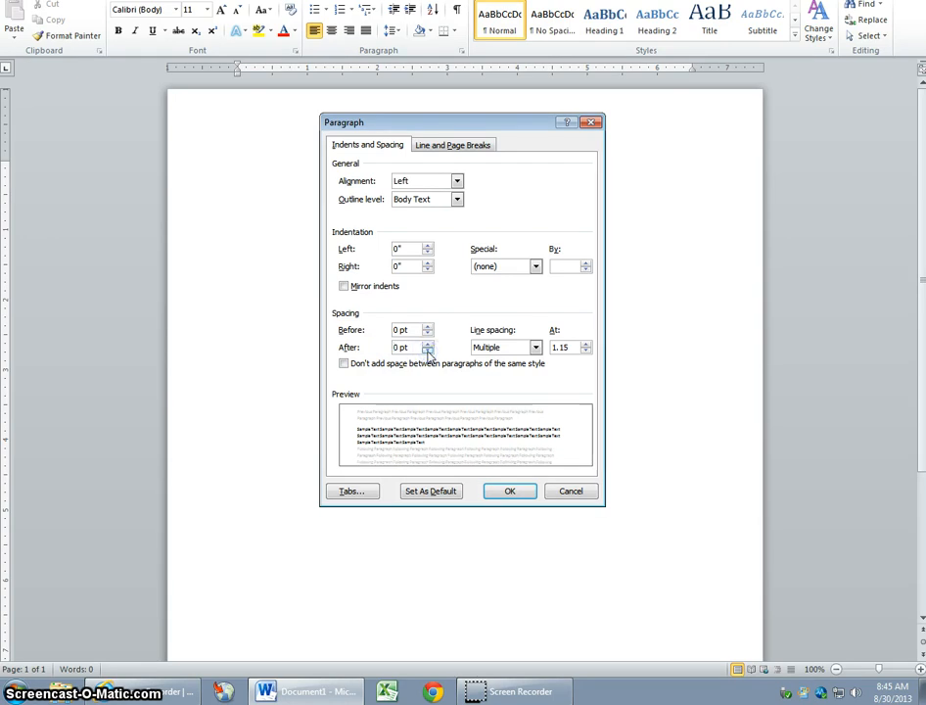
left_click(536, 348)
left_click(519, 380)
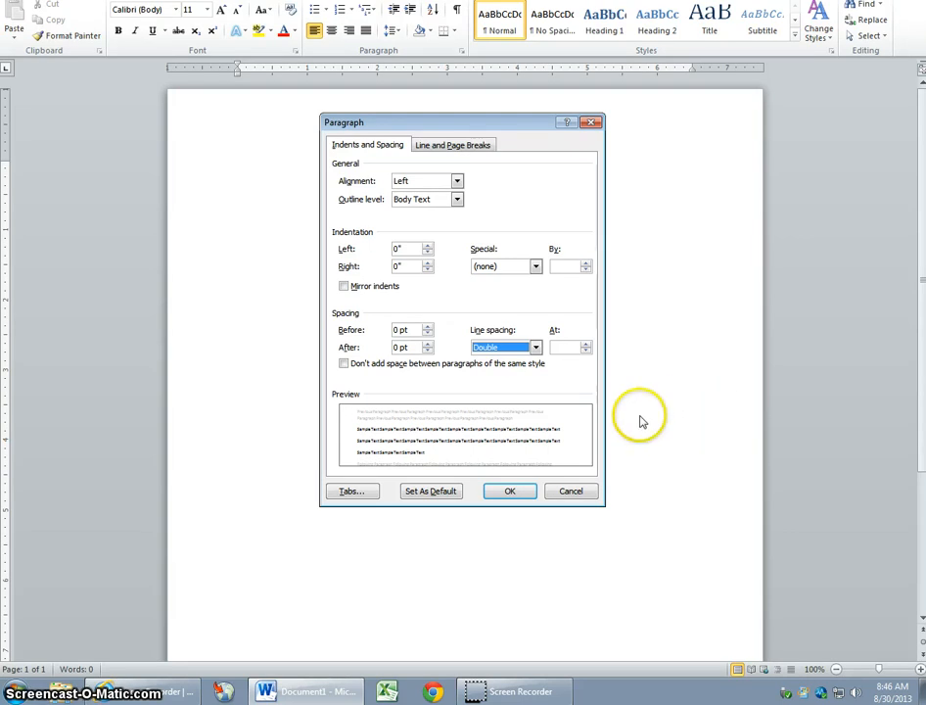
left_click(523, 492)
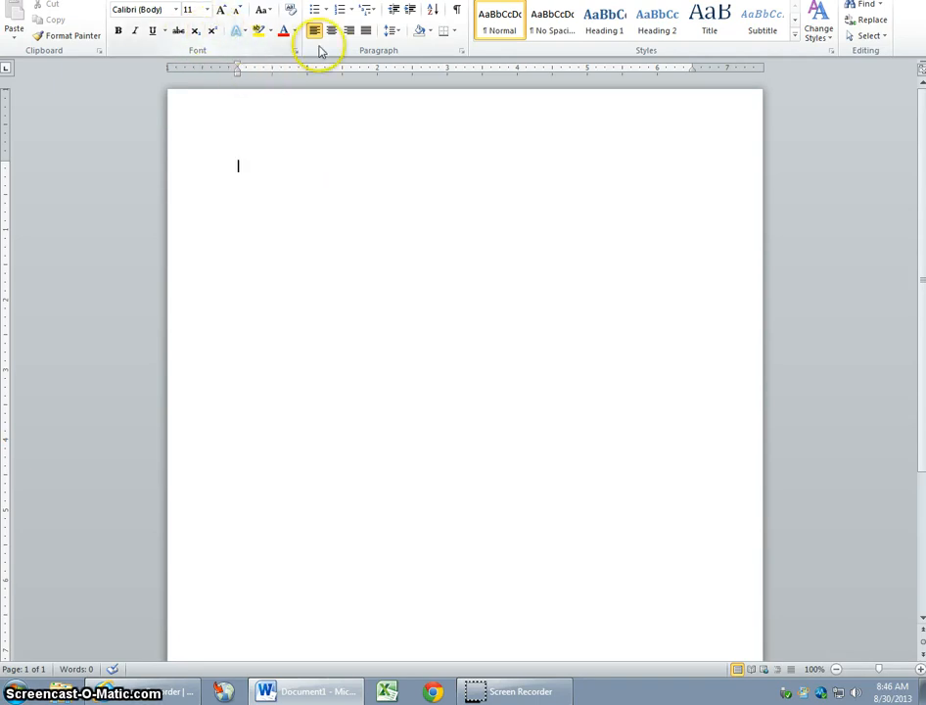
Set the font to Calibri at 12 pt and return to the blank page.
left_click(206, 9)
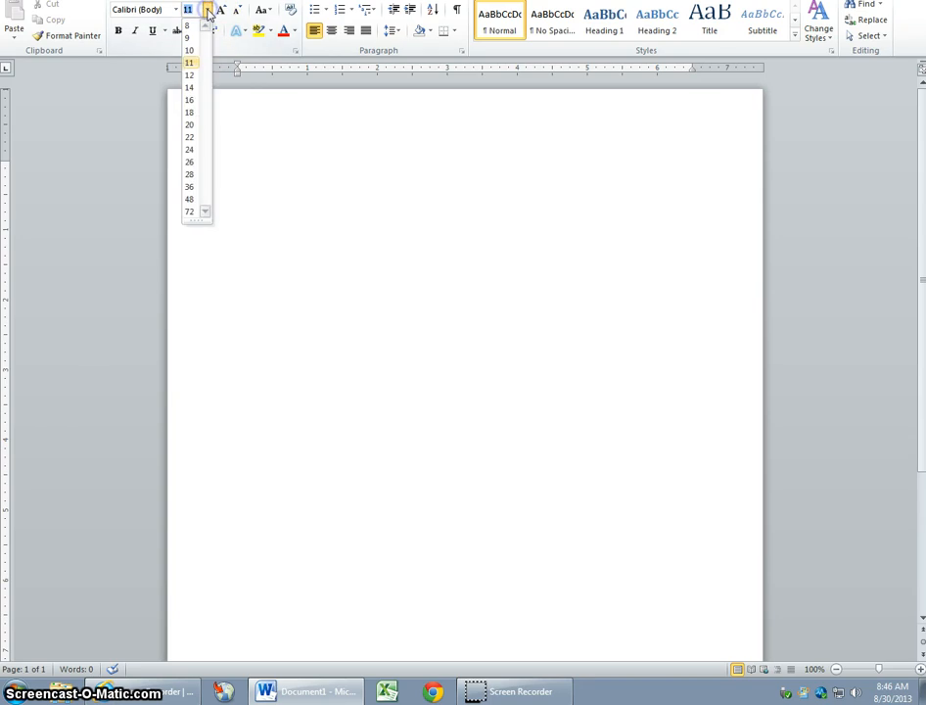
left_click(191, 76)
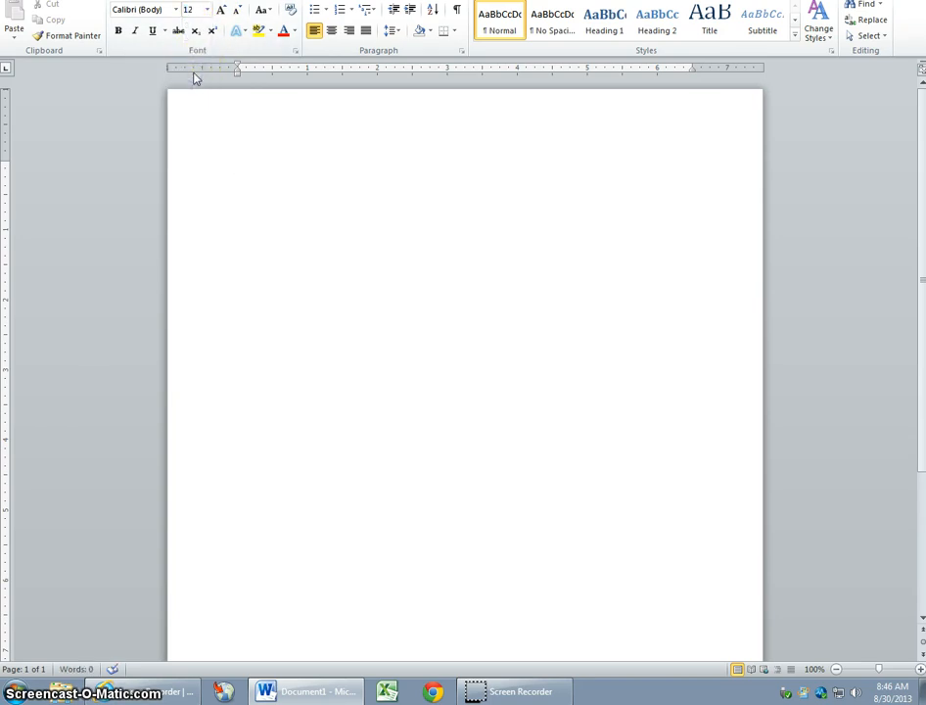
left_click(176, 10)
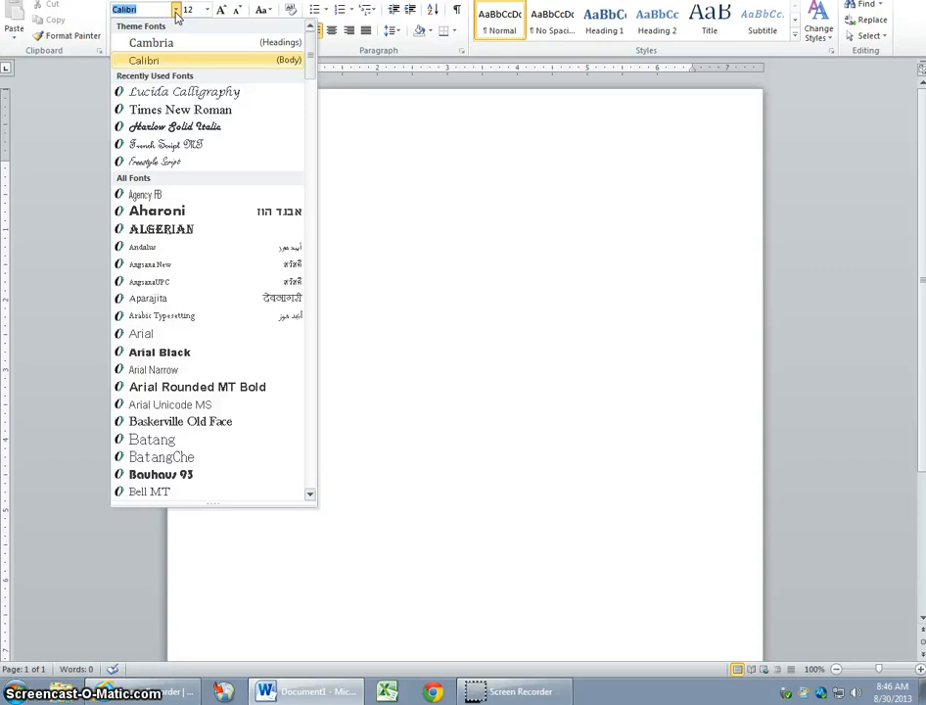
left_click(161, 61)
left_click(298, 203)
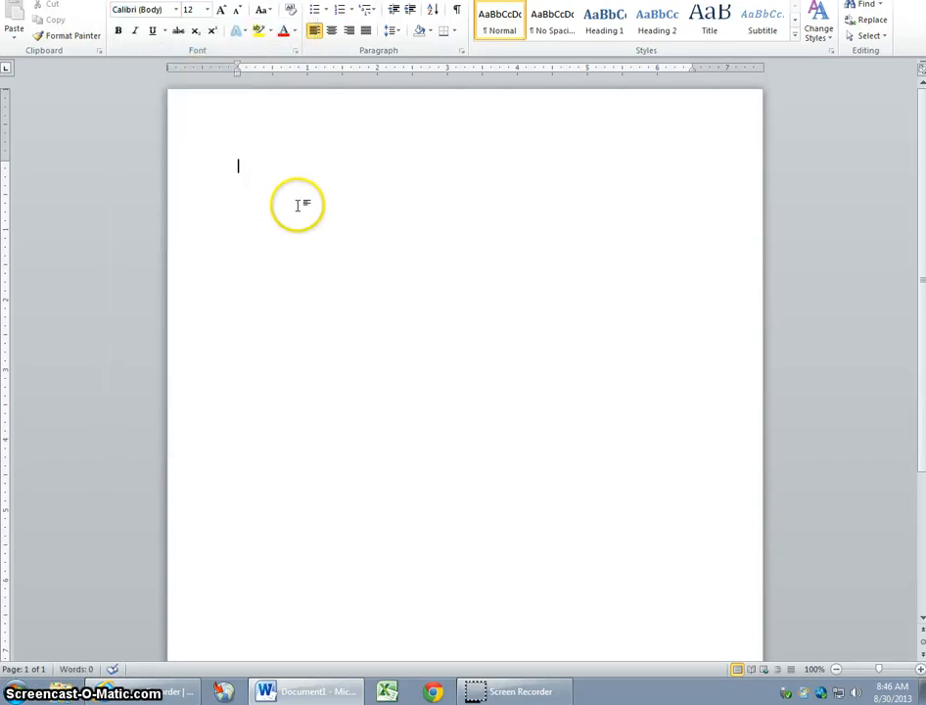
Edit the header and insert a Plain Number 3 page number at the top right.
right_click(278, 115)
double_click(278, 115)
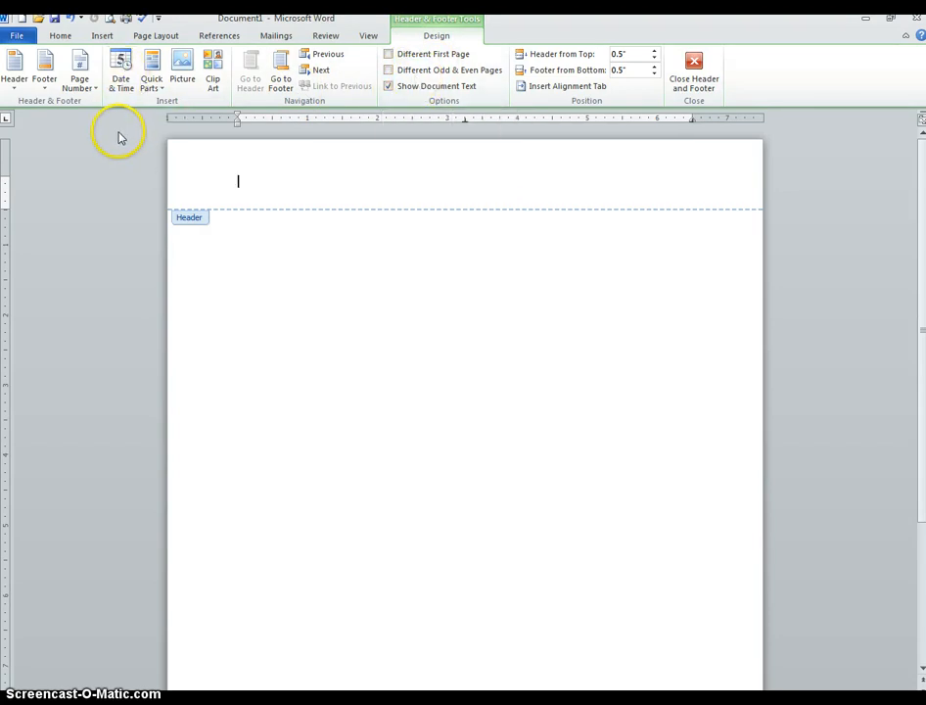
left_click(95, 88)
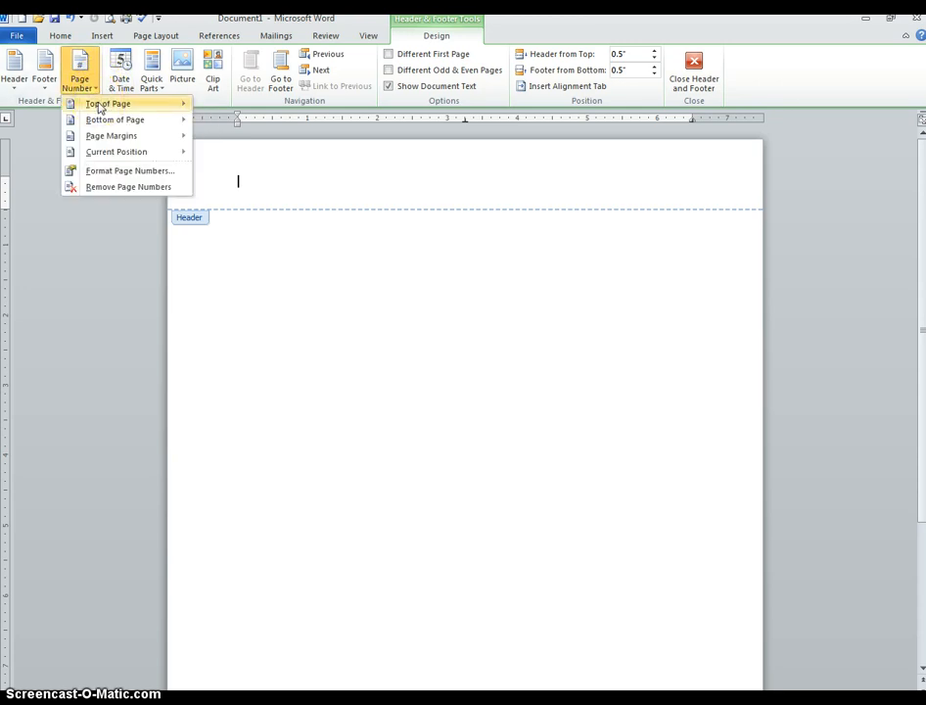
mouse_move(98, 108)
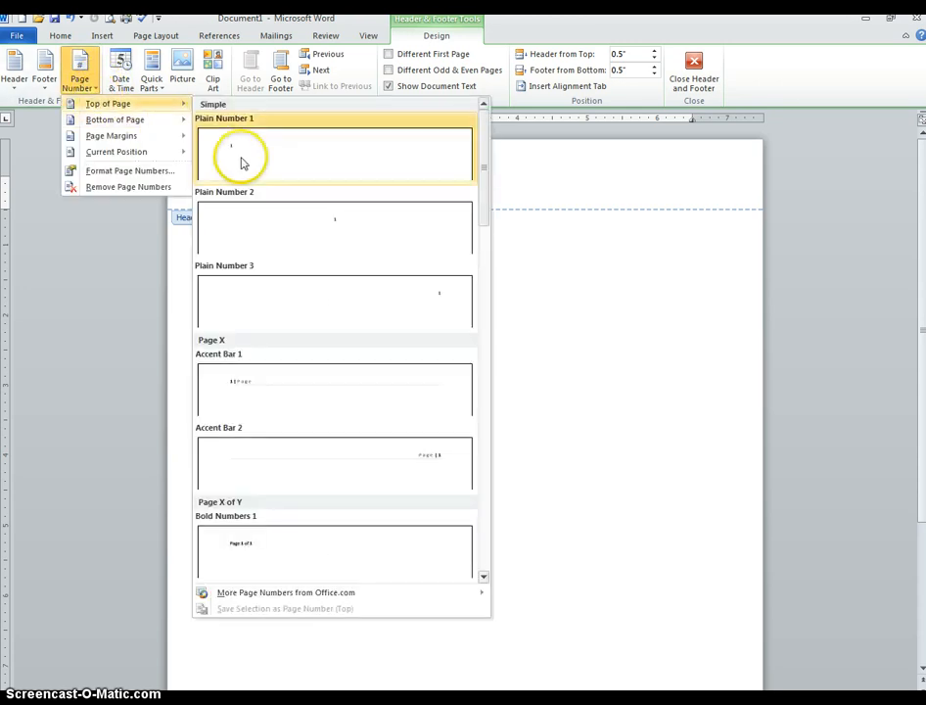
left_click(290, 292)
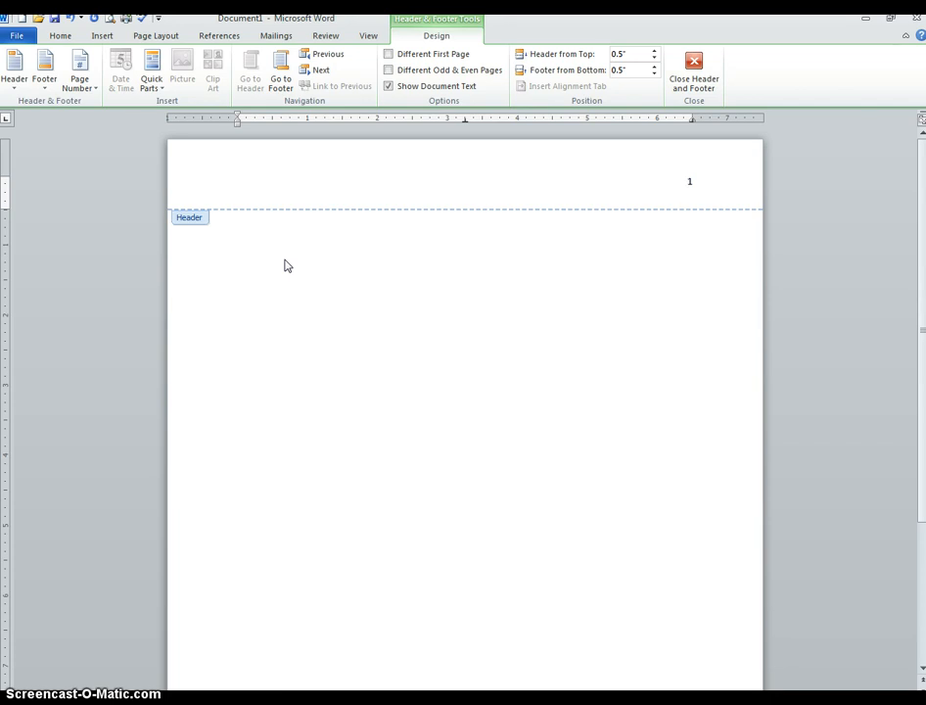
Add the author's last name before the header page number, then close the header.
key("Home")
type("Louis")
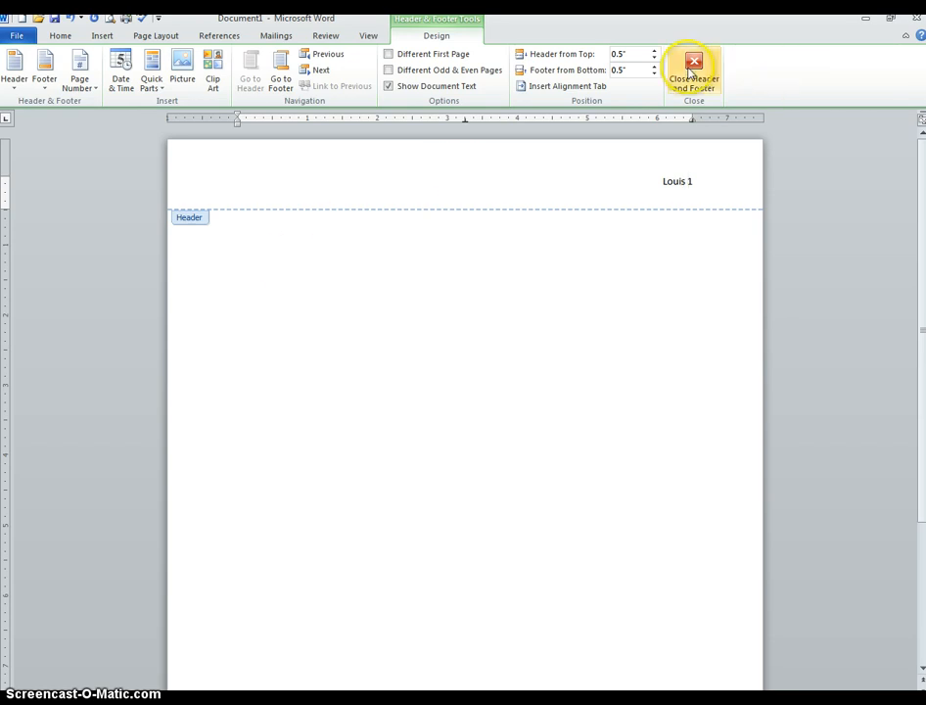
left_click(690, 71)
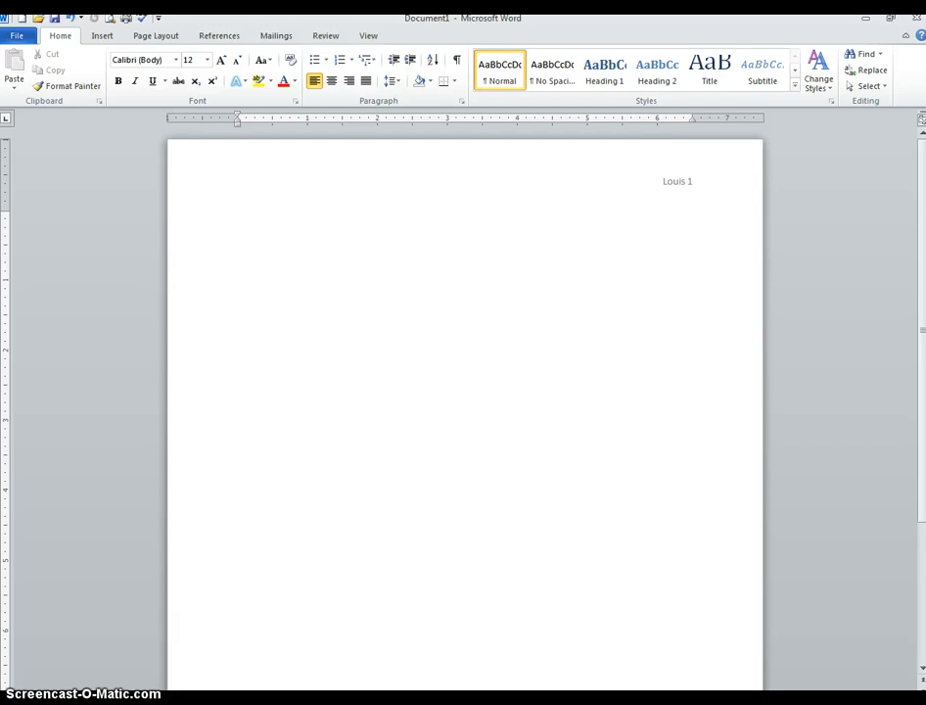
Enter the student's name, the instructor's name, and English 111-I4 on separate lines.
type("Anitra Louis")
key("Return")
type("Anitra")
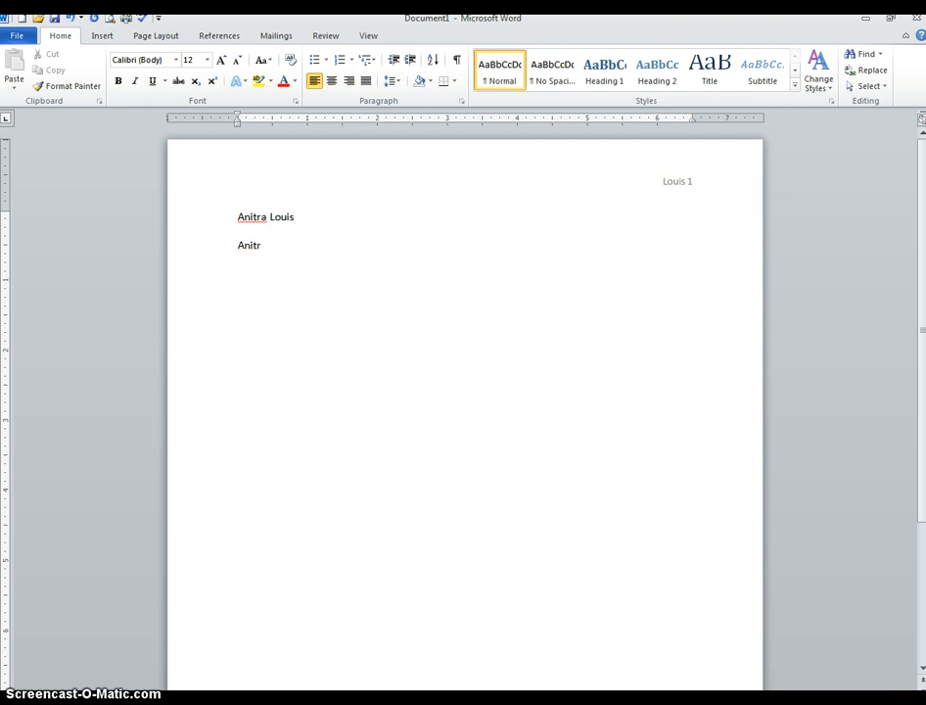
type(" Louis")
key("Return")
type("English 111")
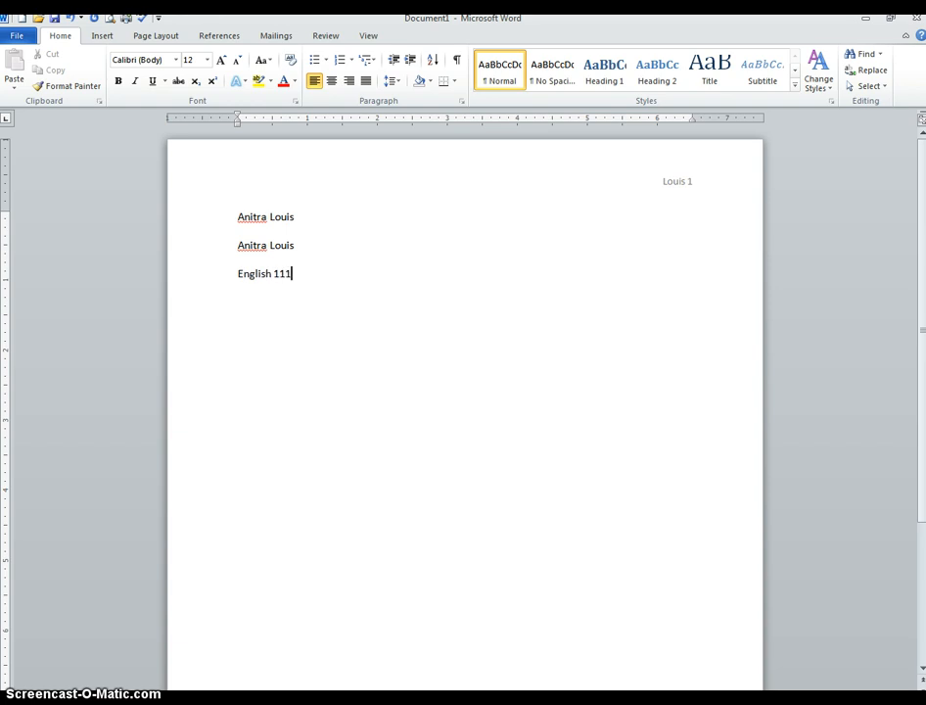
type("-I4")
Add the date 8 August 2013 and centre the following line.
key("Return")
type("8 August ")
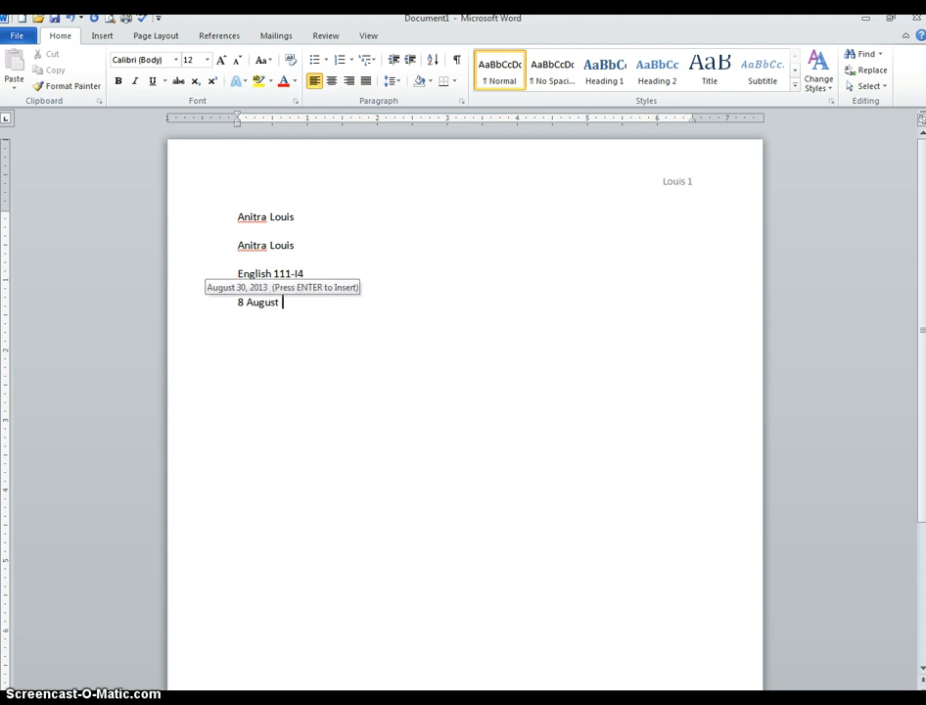
type("2013")
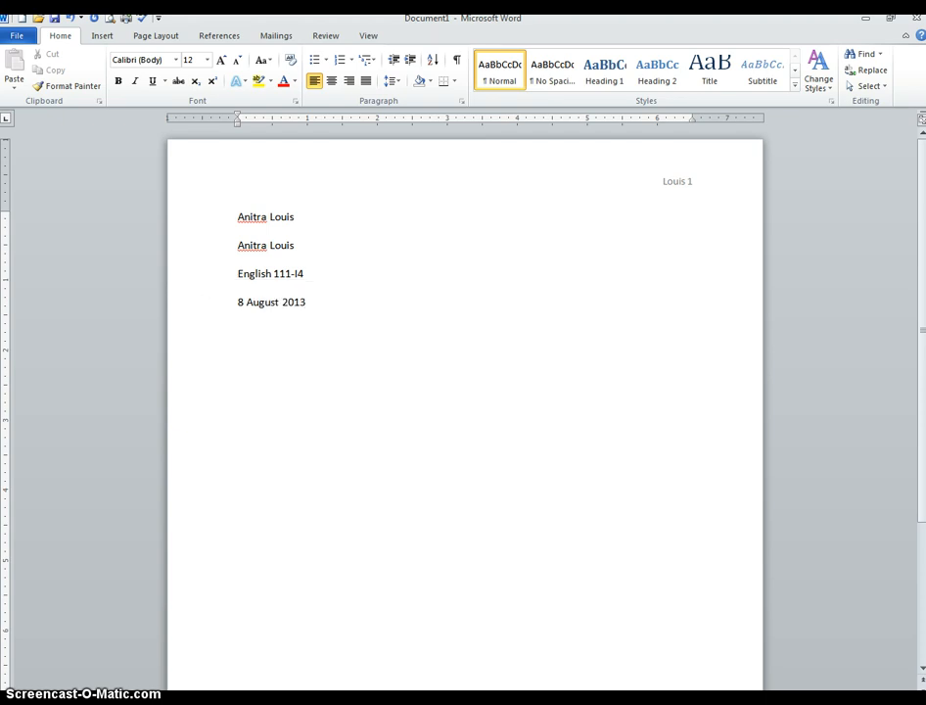
key("Return")
left_click(332, 81)
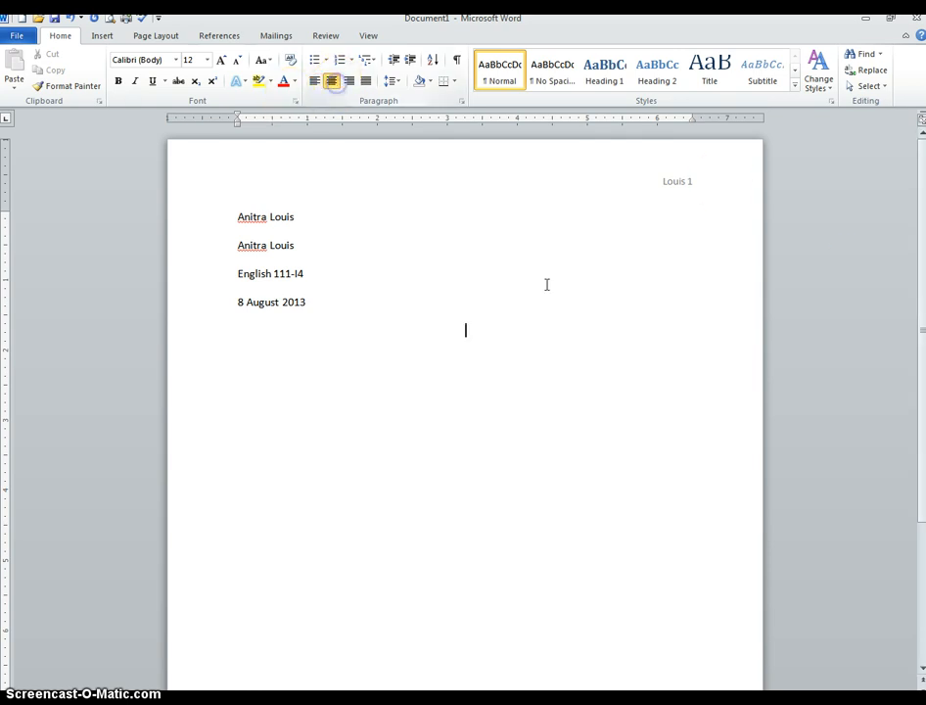
Type the centred title 'Car Rides with My Father'.
left_click(820, 453)
type("Car Rides ")
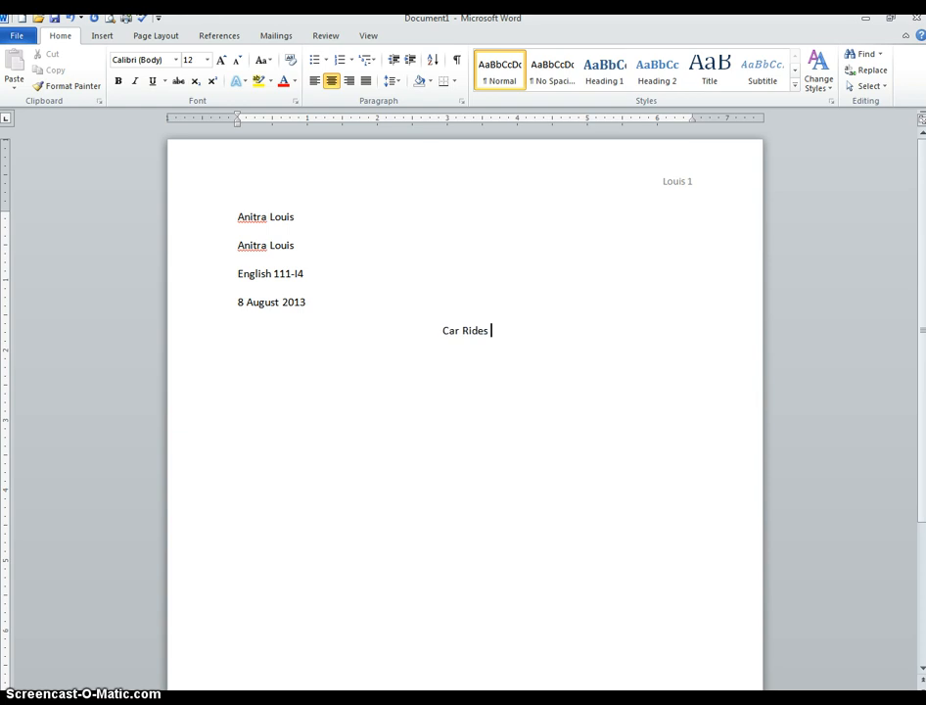
type("with My Father")
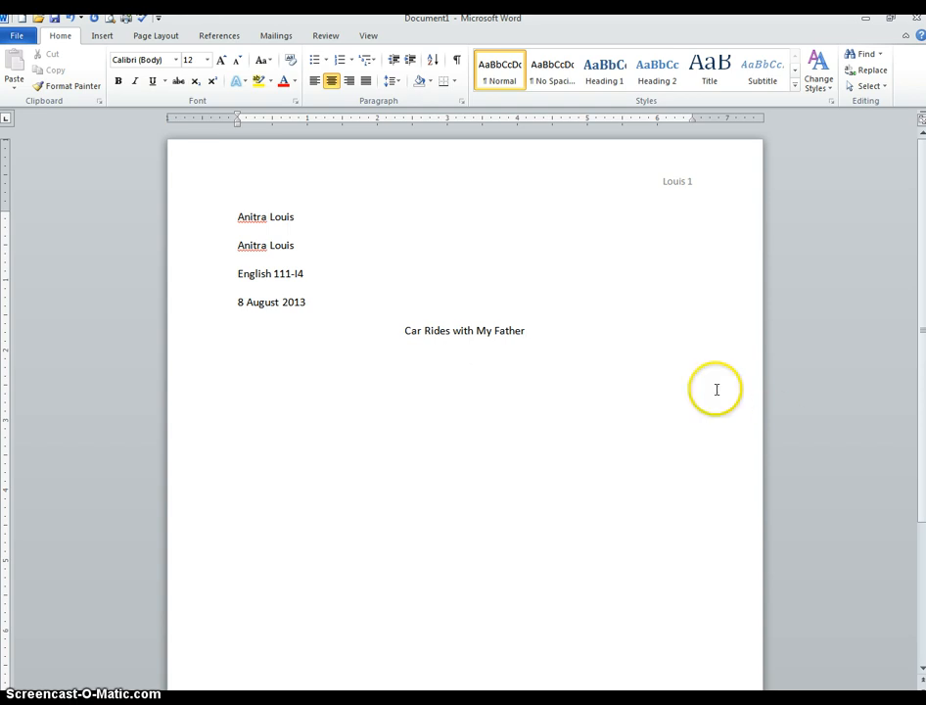
Left-align the line below the title, indent it with a tab, and begin the body text.
left_click(315, 84)
key("Tab")
type("lllllllllllllllllllllllllllllllllllllll")
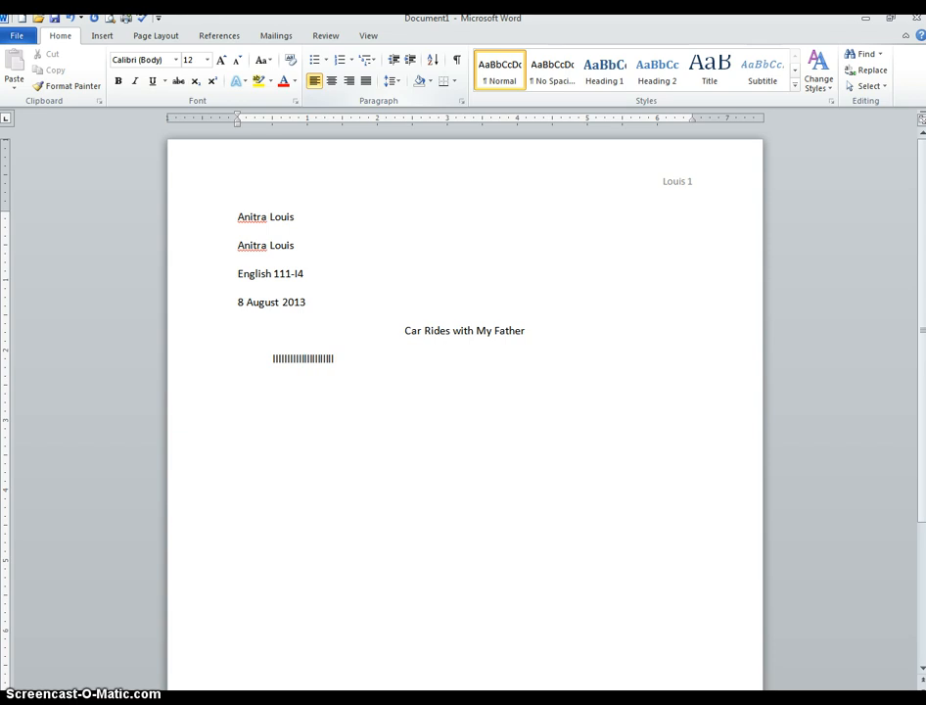
type("llllllllllllllllllllllllllllllllllllllllllllllllllllllllll")
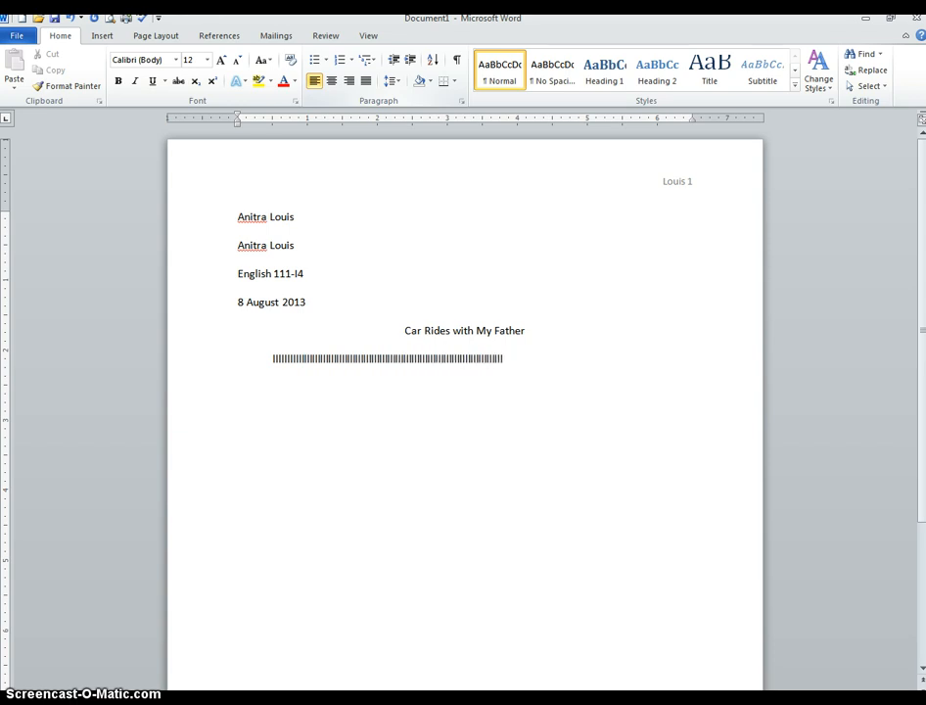
type("lllllllllllllllllllllllllllllllllllllllllllllllllllllllllllllll")
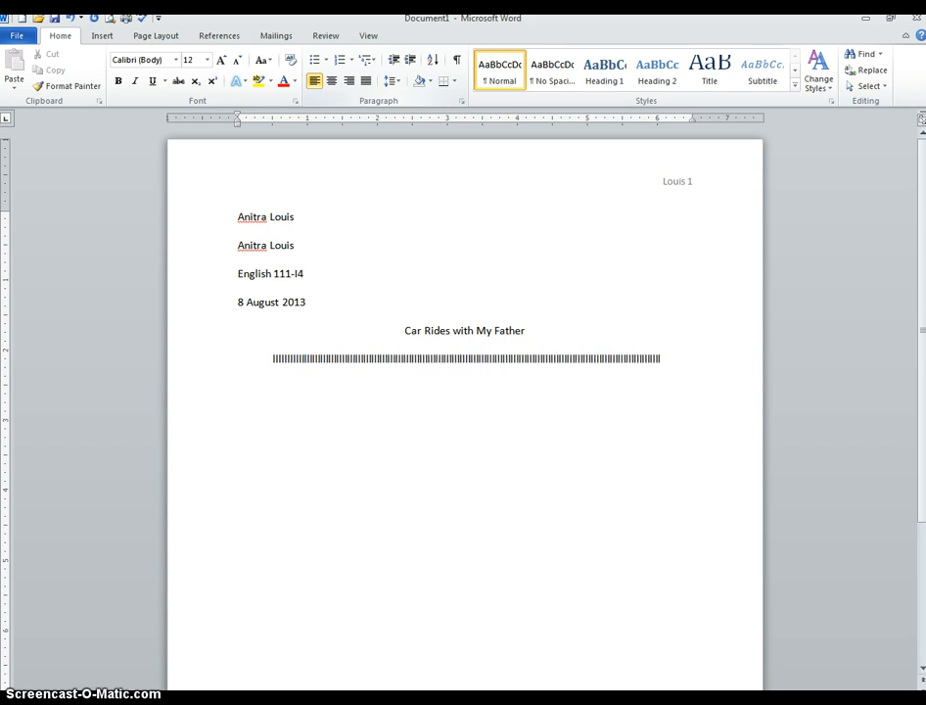
type("lllllllllllllllllllllllllllllllllllllllllllllllllllllll")
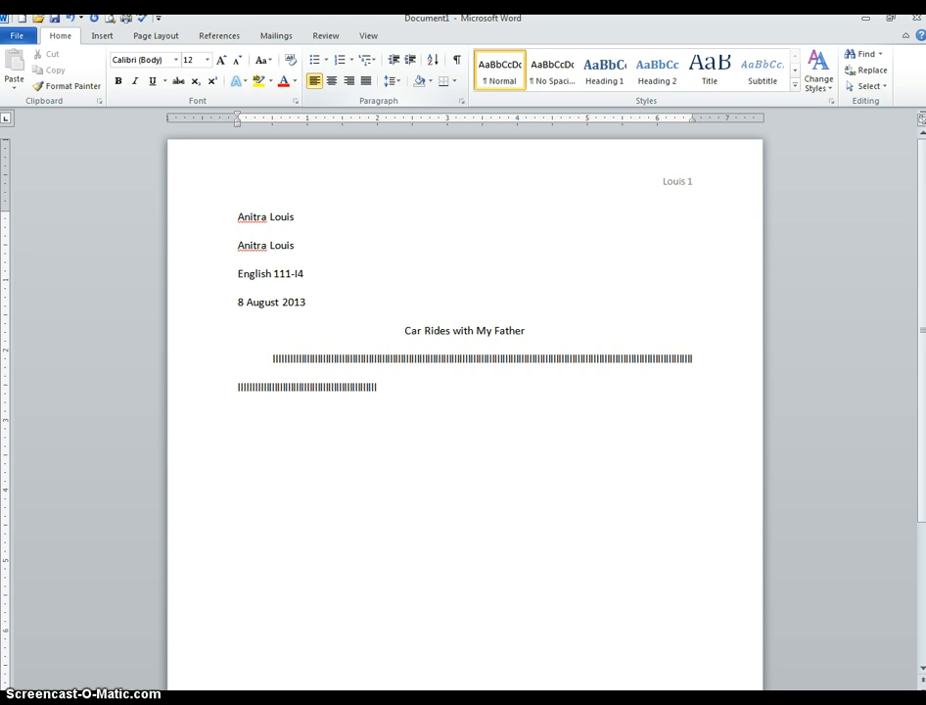
type("llllllllllllllllllllllllllllllllllllllllllllllllllllllllllllllll")
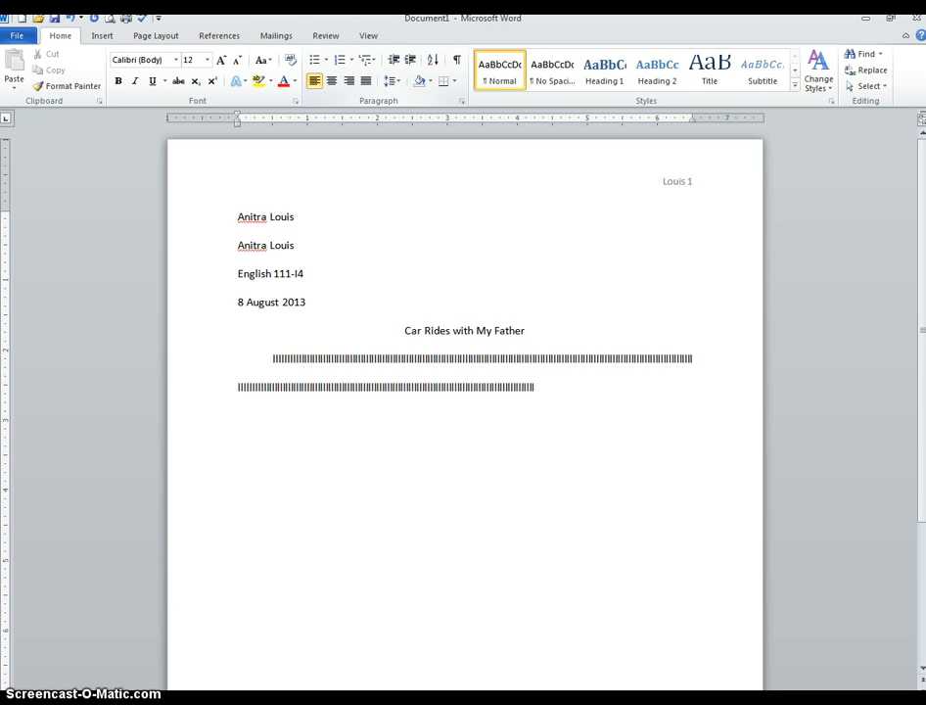
type("lllllllllllllllllllllllllllllllllllllllllllllllllll")
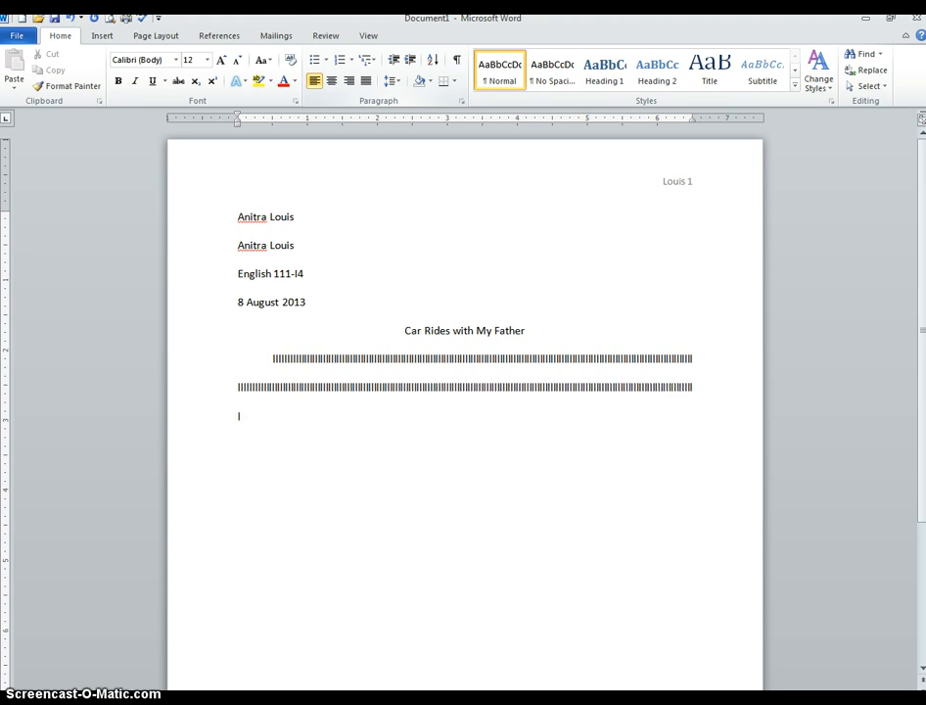
type("lllllllllllllllllllllllllllllllllllllllllllllllllllllll")
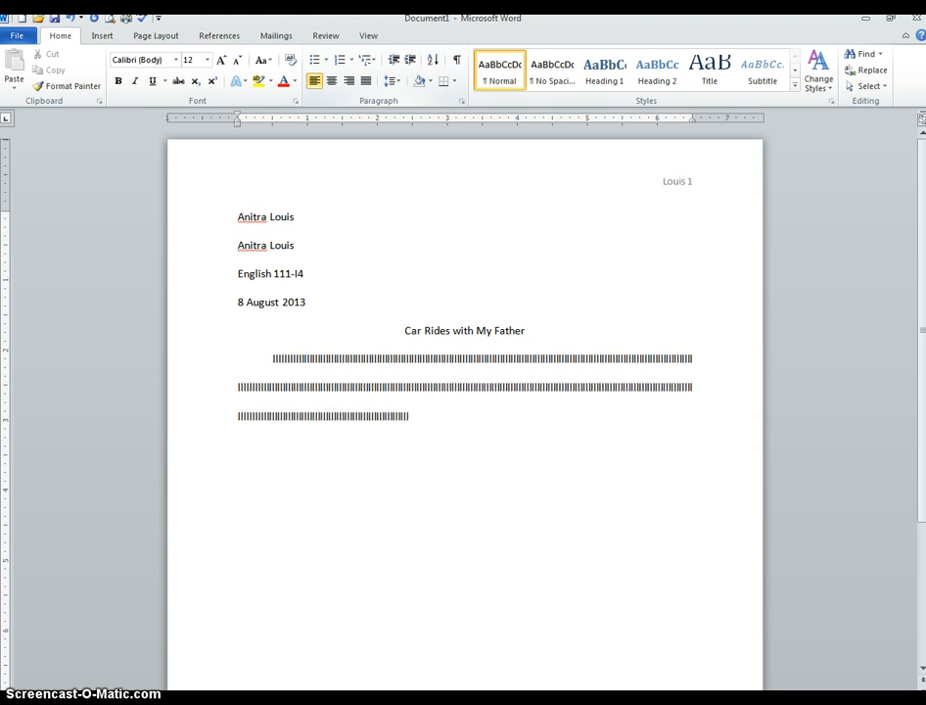
type("lllllllllllllllllllllllllllllllllllllllllllllllll")
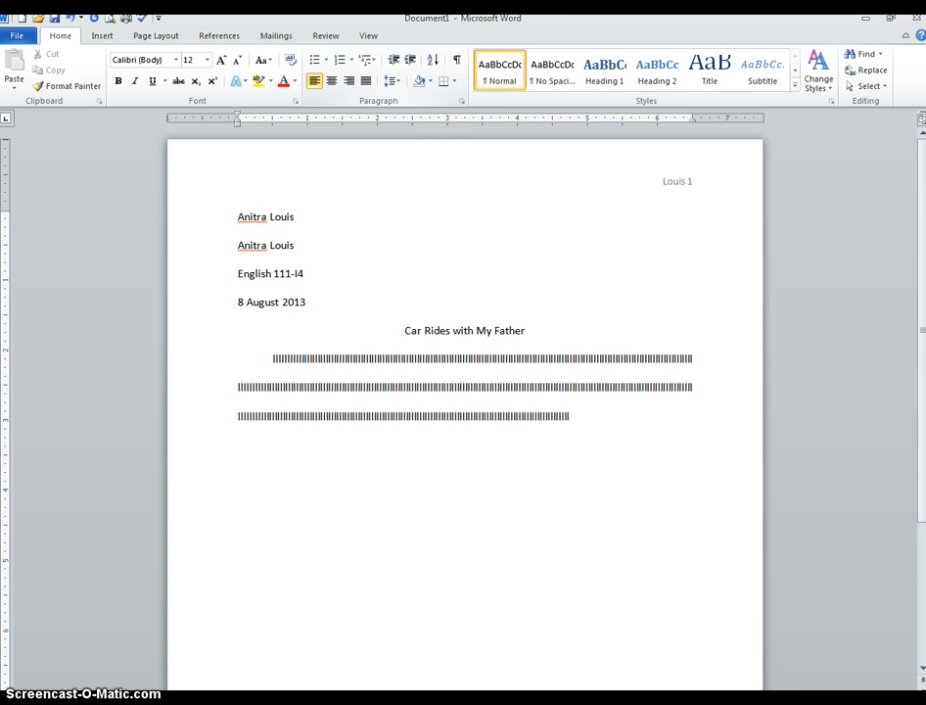
type(".")
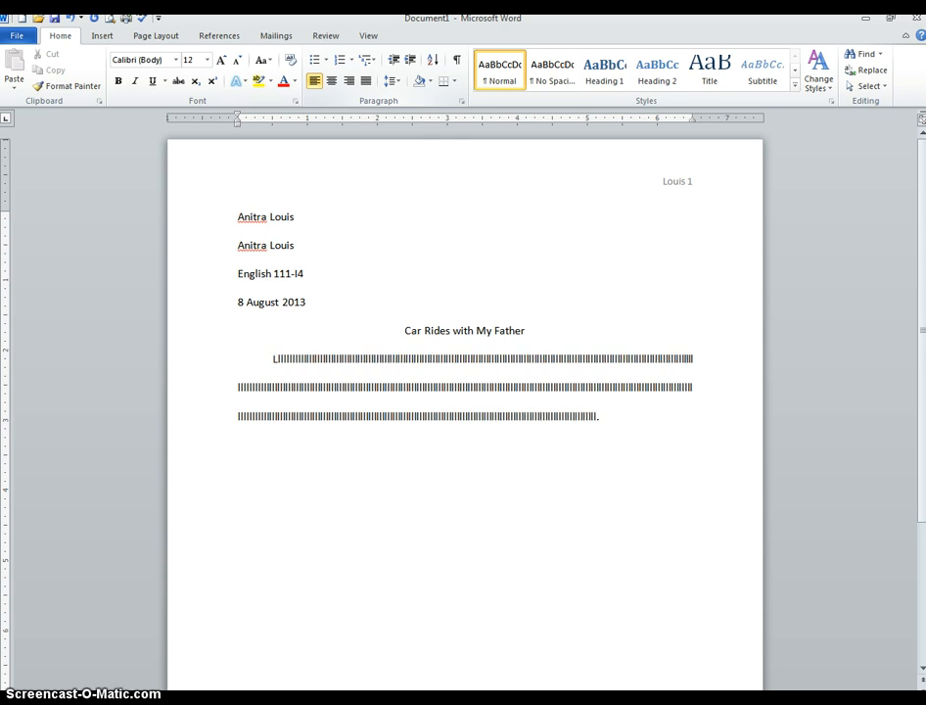